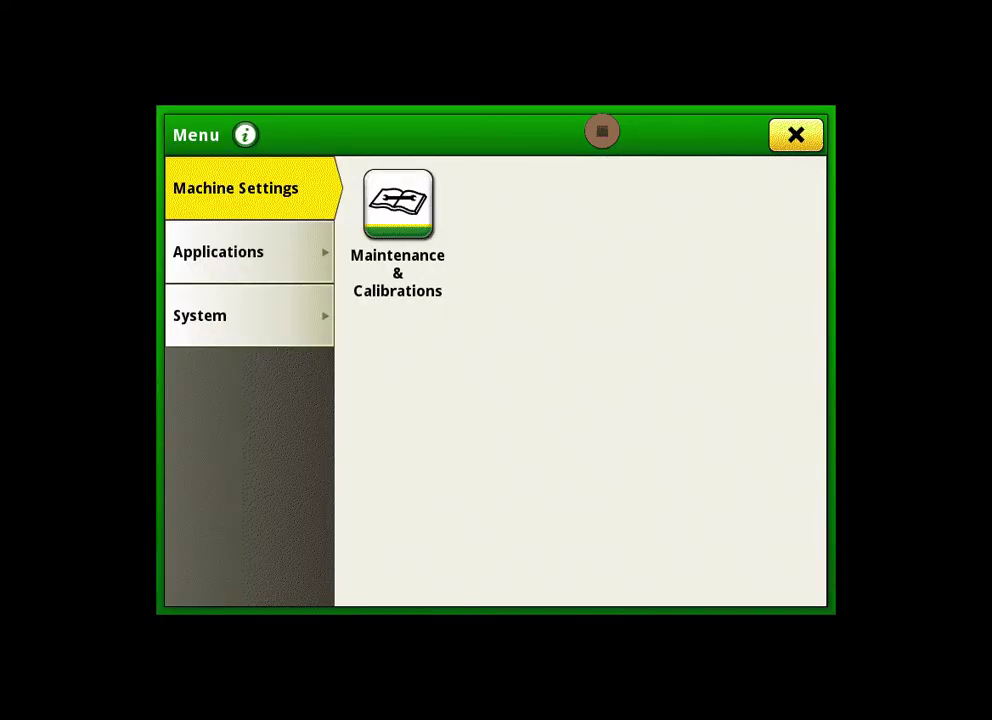
Open the controller diagnostics of the StarFire - Vehicle Navigation receiver (GR6.001) in the Diagnostics Center.
{"action": "left_click", "coordinate": [248, 324]}
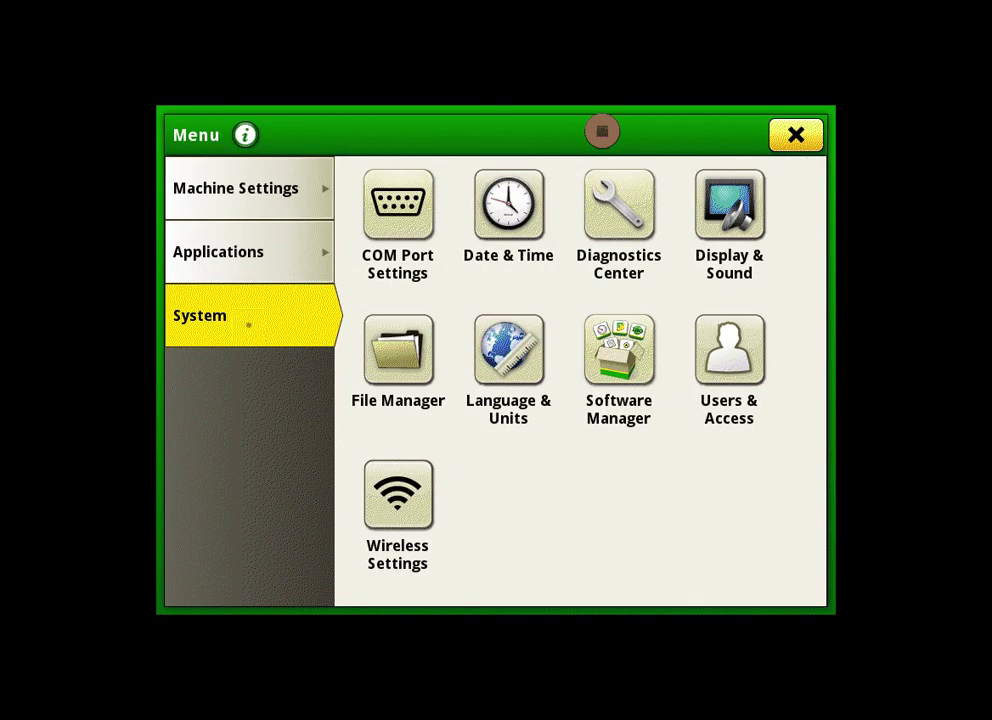
{"action": "left_click", "coordinate": [632, 205]}
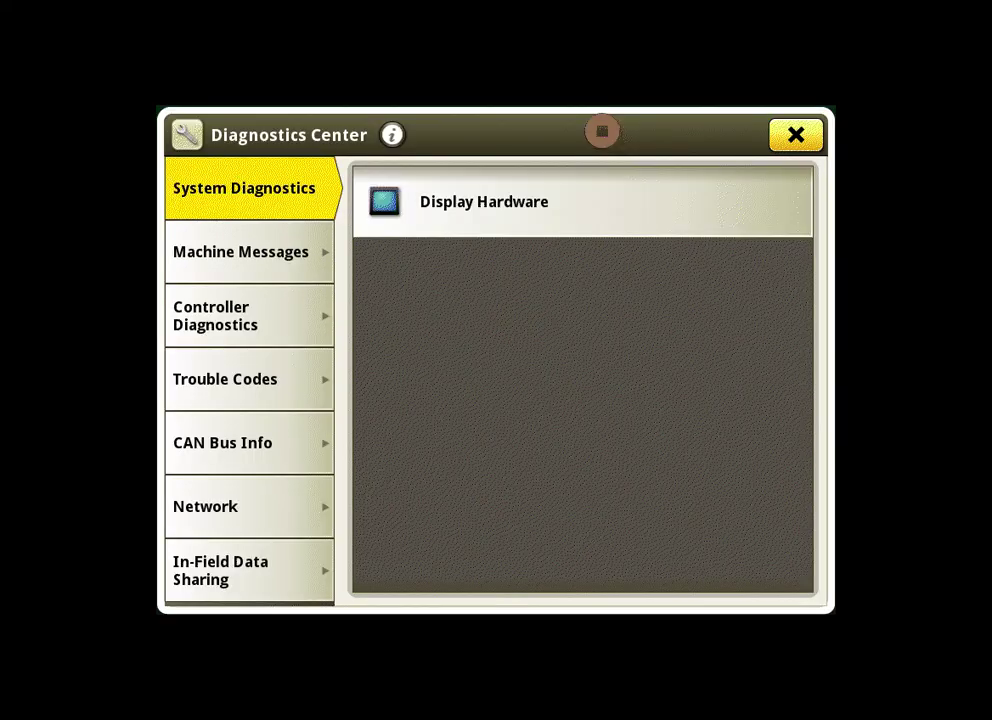
{"action": "left_click", "coordinate": [248, 317]}
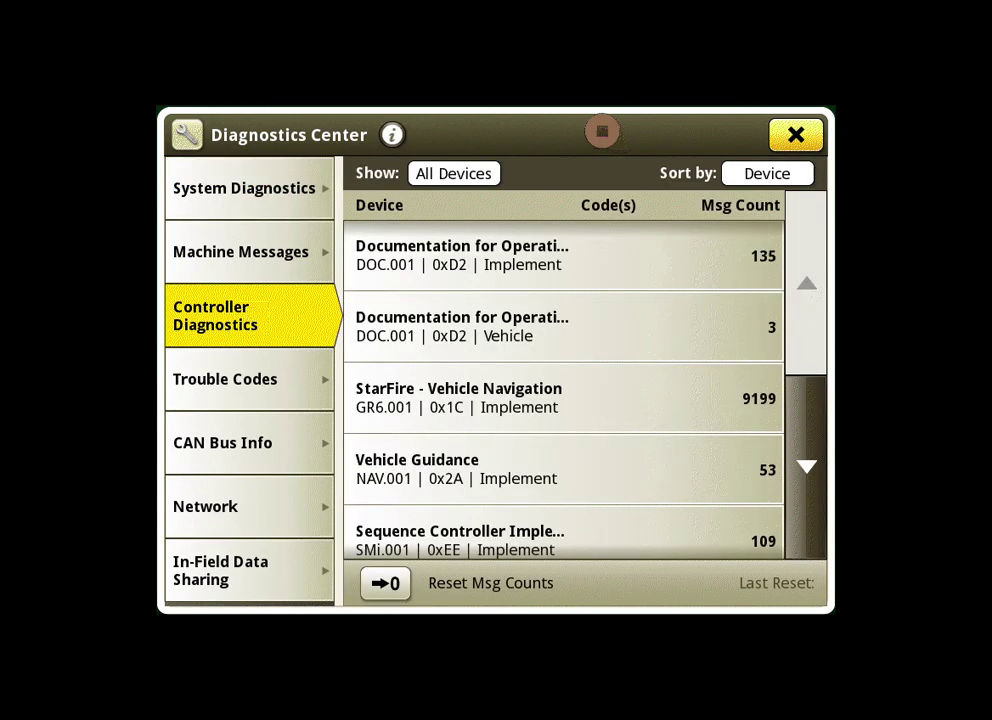
{"action": "left_click", "coordinate": [508, 400]}
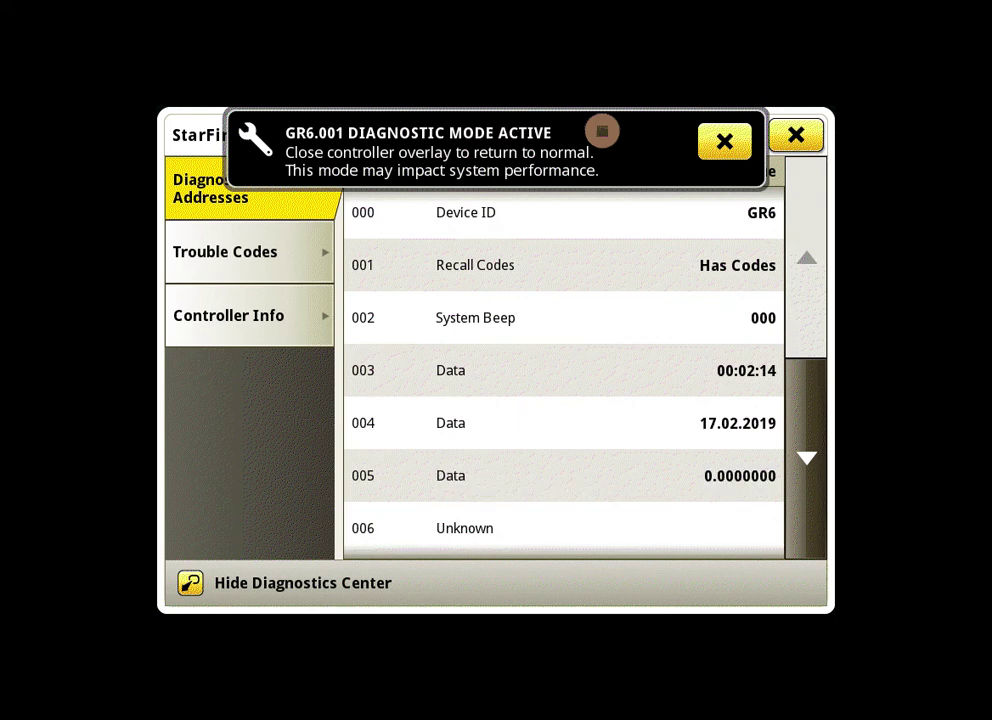
Set diagnostic address 050 of the GR6.001 receiver to 1 and return to the address list.
{"action": "left_click", "coordinate": [793, 476]}
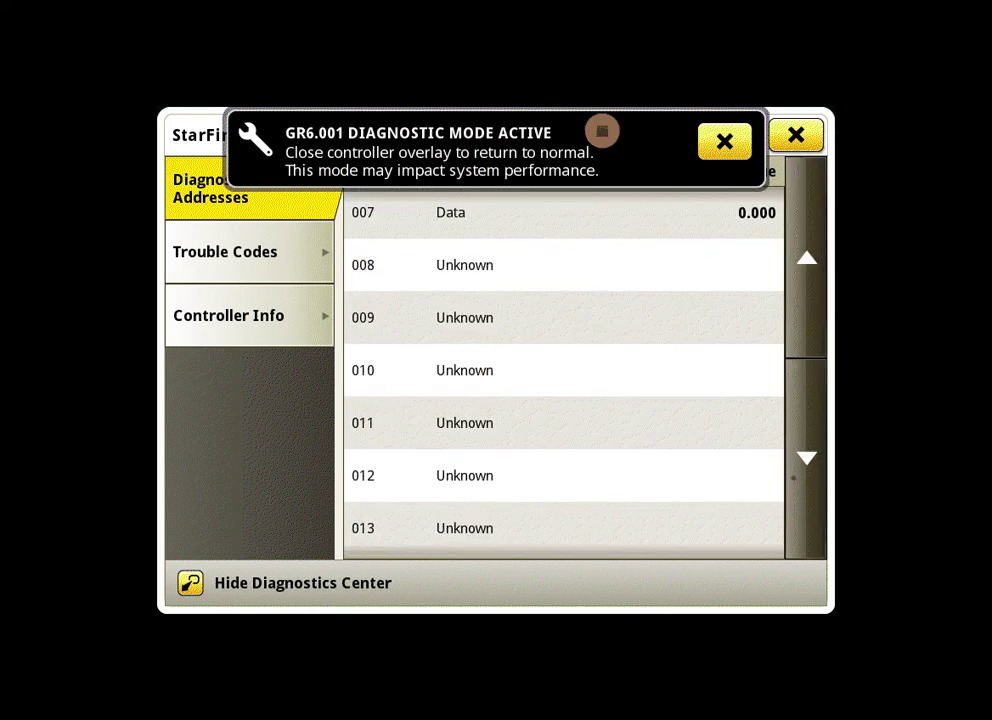
{"action": "left_click", "coordinate": [805, 457]}
{"action": "left_click", "coordinate": [805, 457]}
{"action": "left_click", "coordinate": [792, 475]}
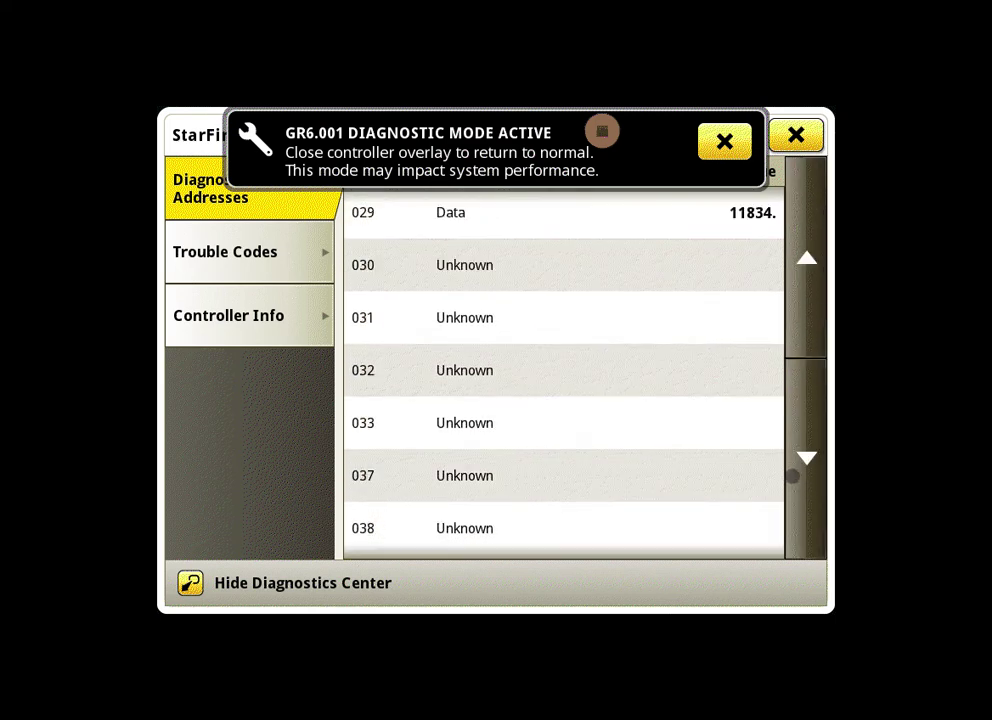
{"action": "left_click", "coordinate": [791, 474]}
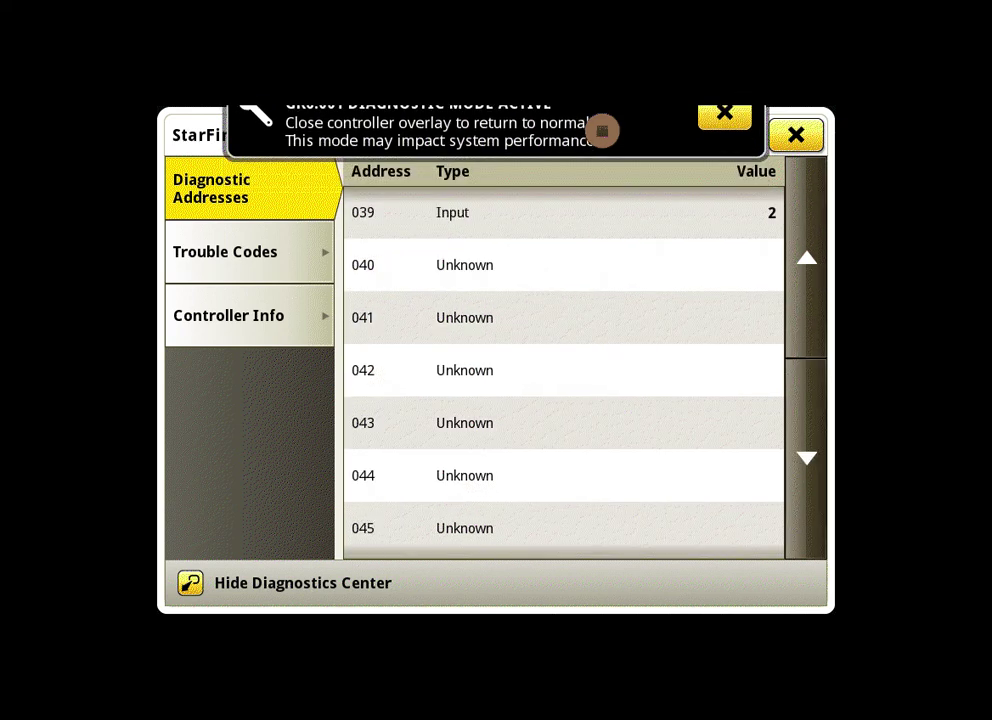
{"action": "left_click", "coordinate": [793, 472]}
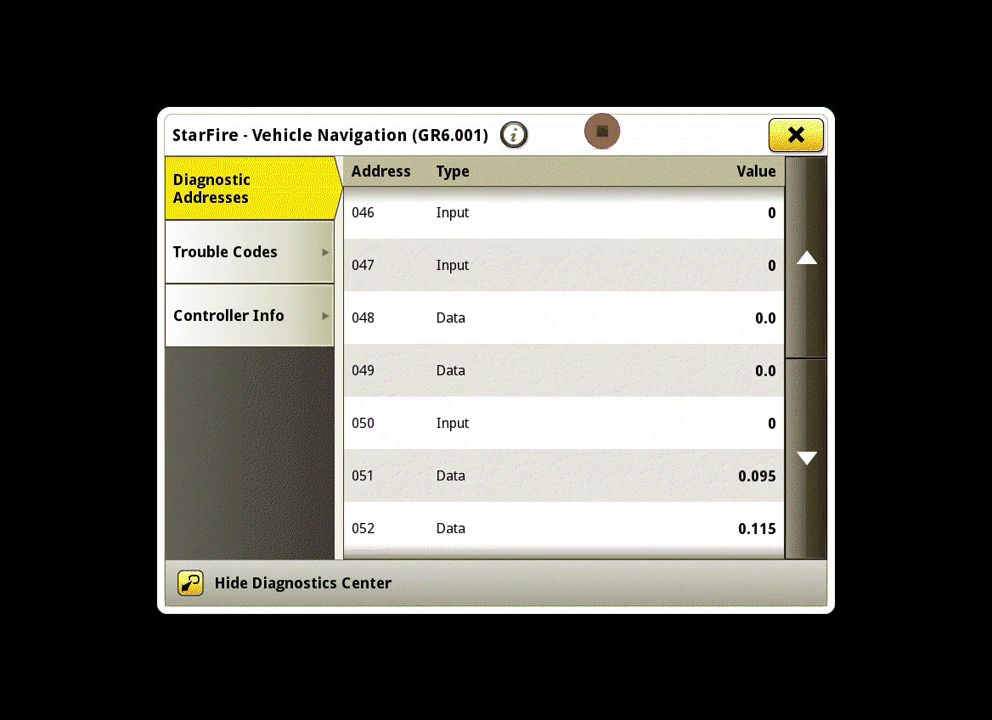
{"action": "left_click", "coordinate": [376, 425]}
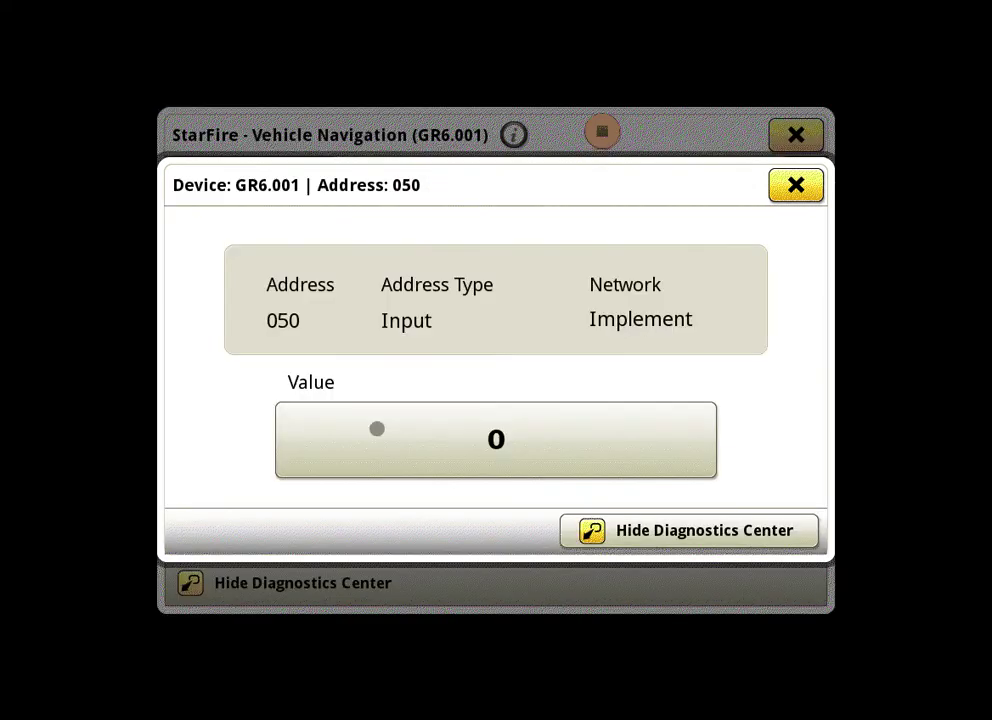
{"action": "left_click", "coordinate": [496, 440]}
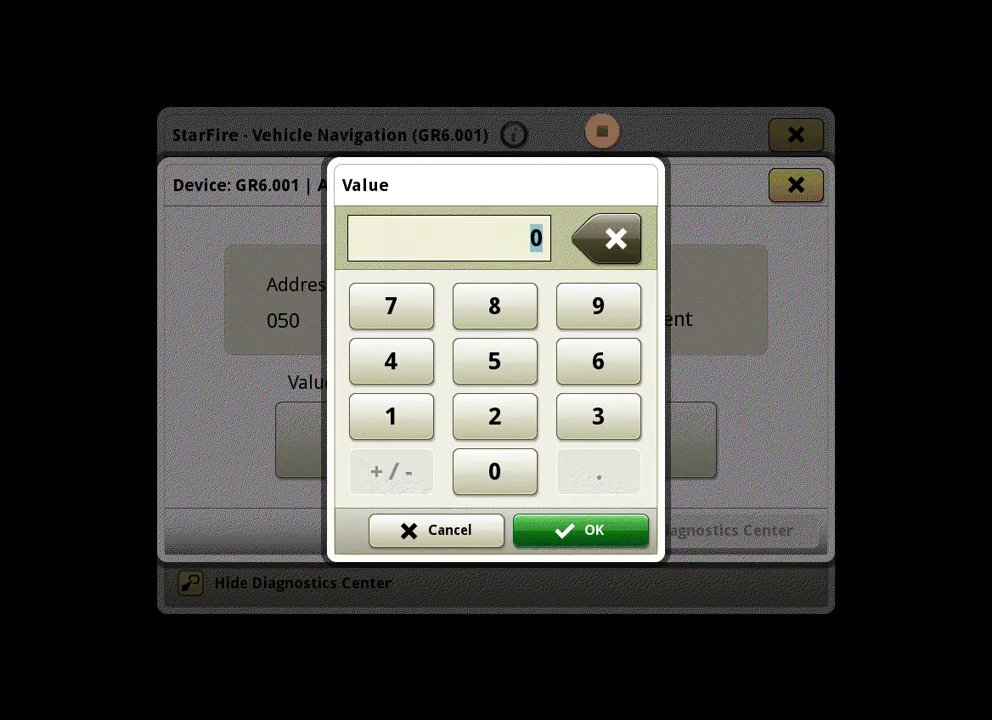
{"action": "left_click", "coordinate": [391, 416]}
{"action": "left_click", "coordinate": [590, 530]}
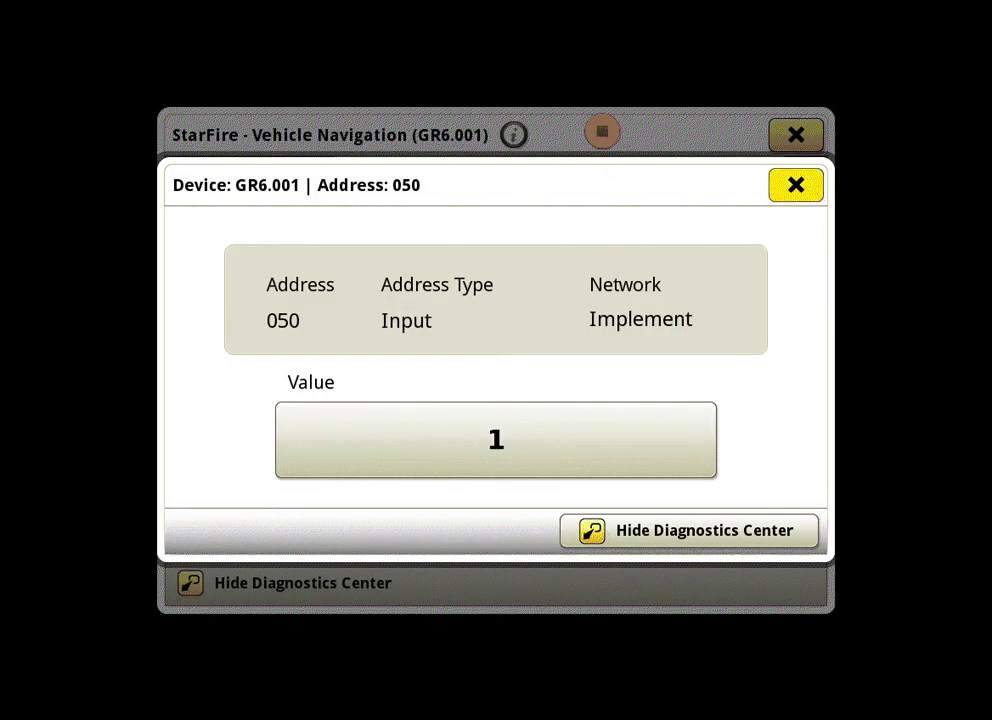
{"action": "left_click", "coordinate": [796, 185]}
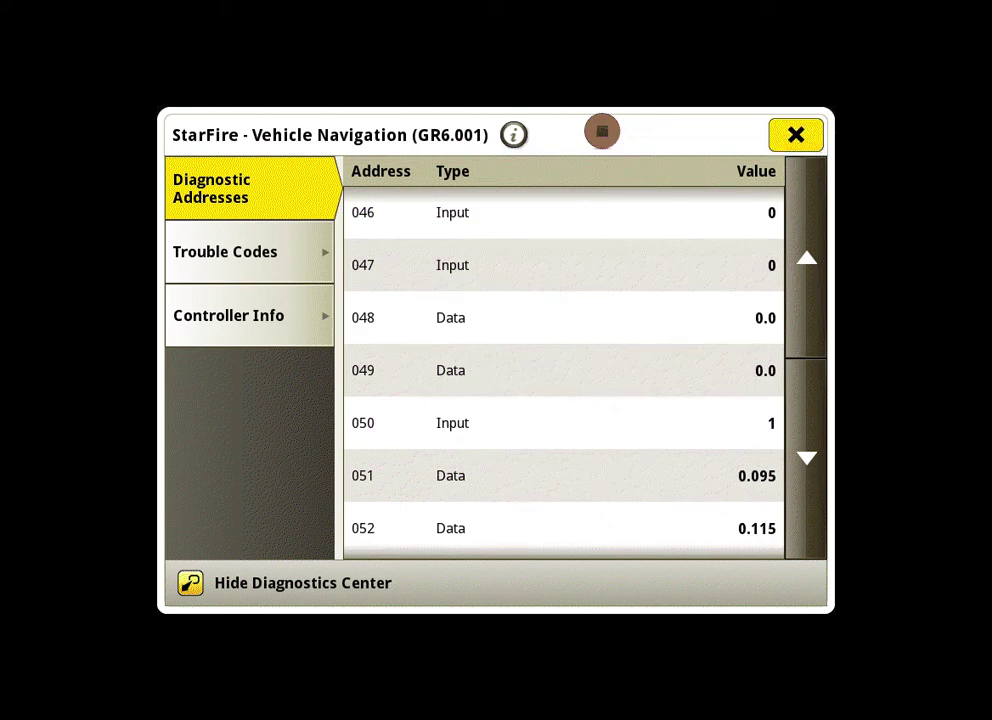
Leave the diagnostics and open the StarFire 6000 Security PIN-Code page in the ISOBUS VT.
{"action": "left_click", "coordinate": [602, 131]}
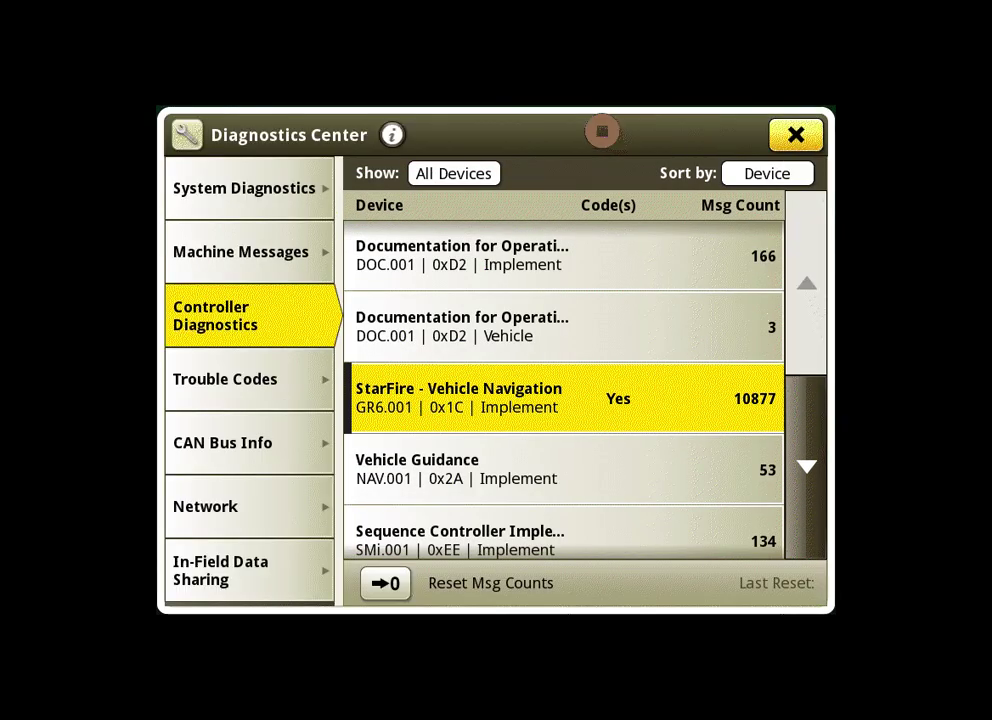
{"action": "left_click", "coordinate": [796, 135]}
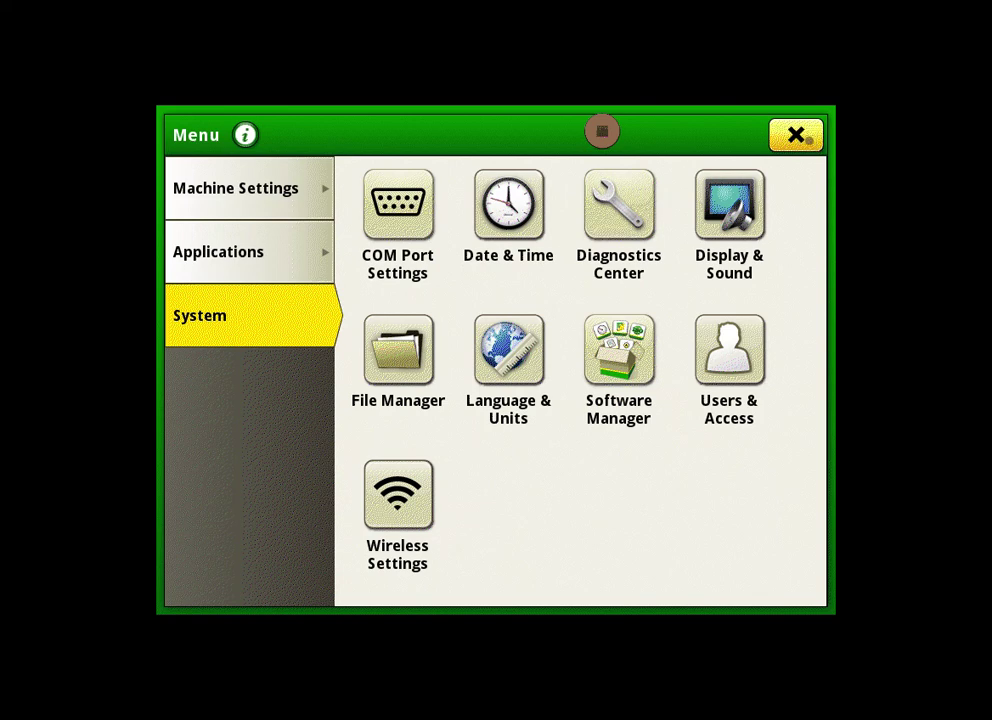
{"action": "left_click", "coordinate": [796, 135]}
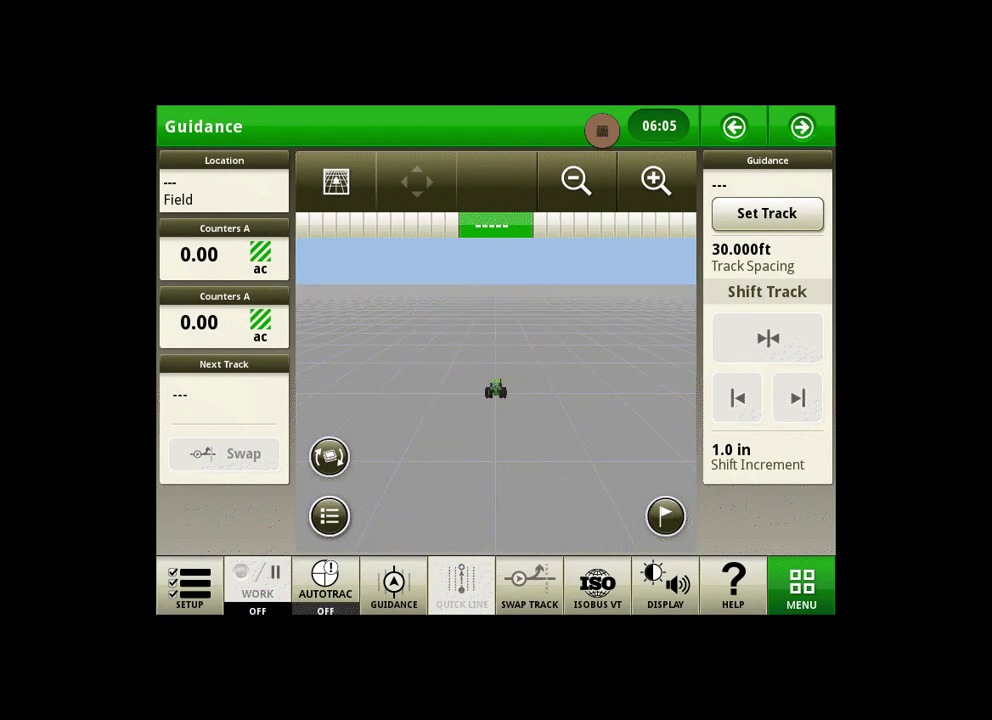
{"action": "left_click", "coordinate": [597, 585]}
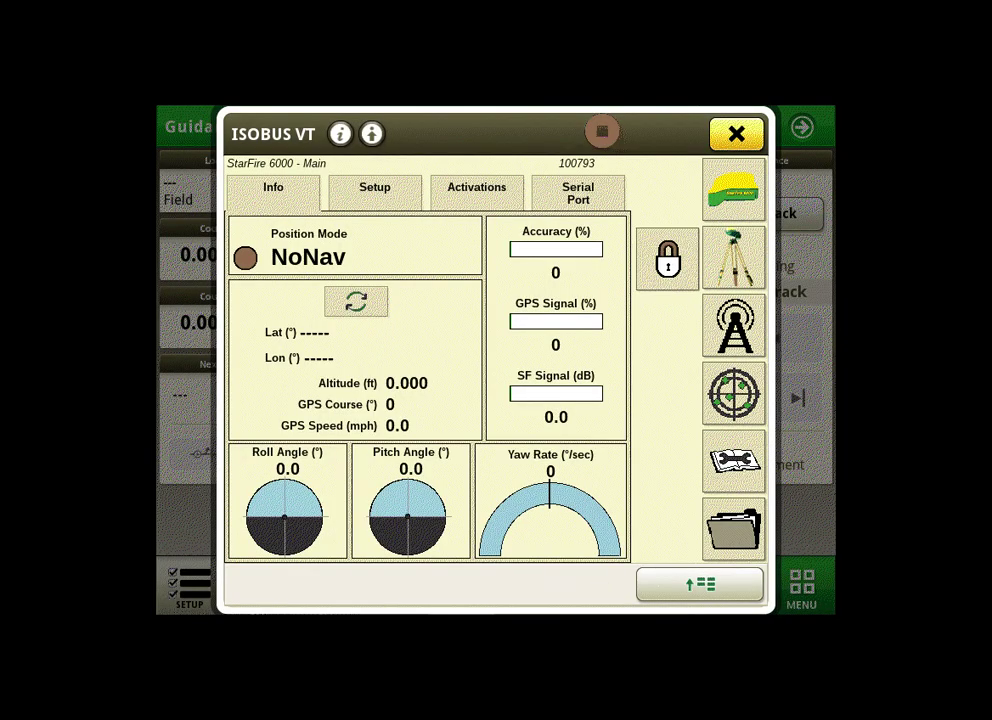
{"action": "left_click", "coordinate": [658, 258]}
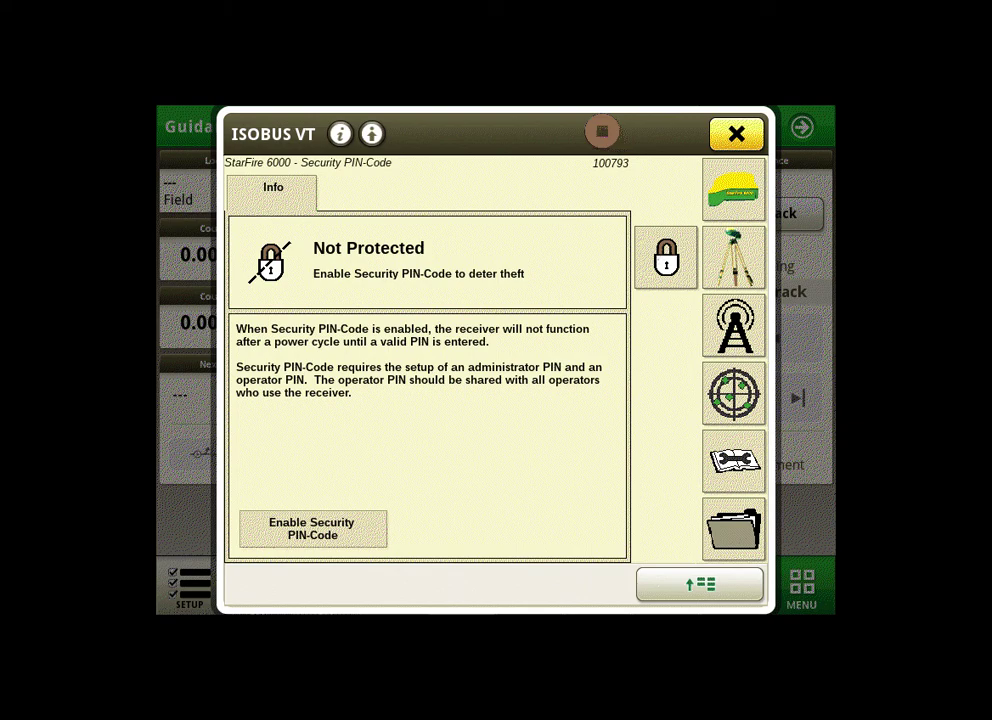
Start enabling the Security PIN-Code and set the four-digit administrator PIN.
{"action": "left_click", "coordinate": [320, 528]}
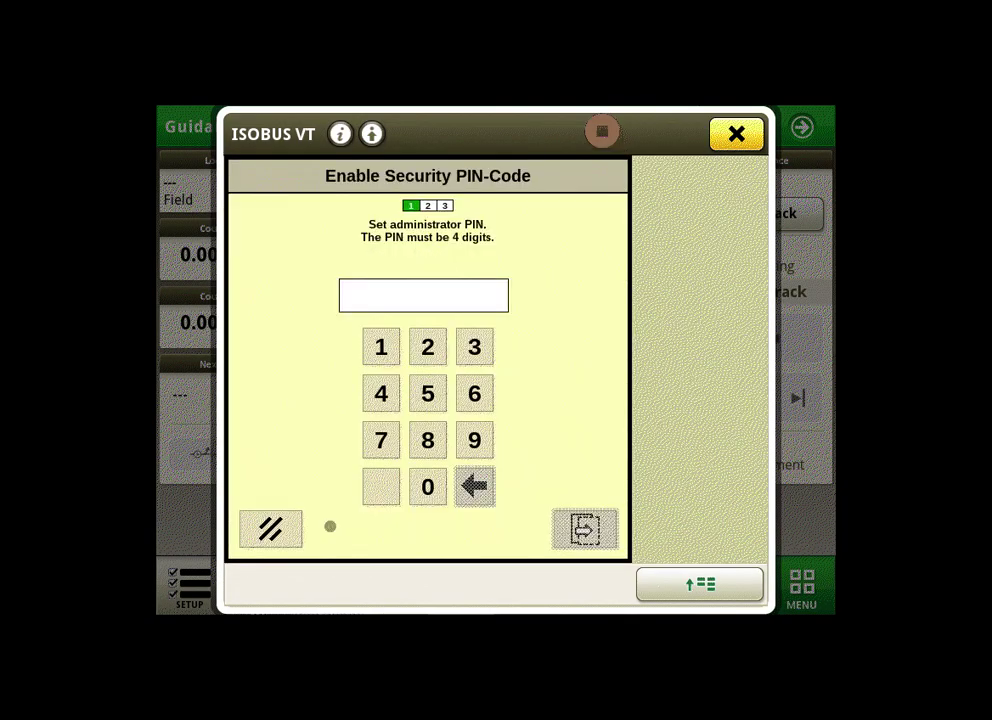
{"action": "left_click", "coordinate": [421, 486]}
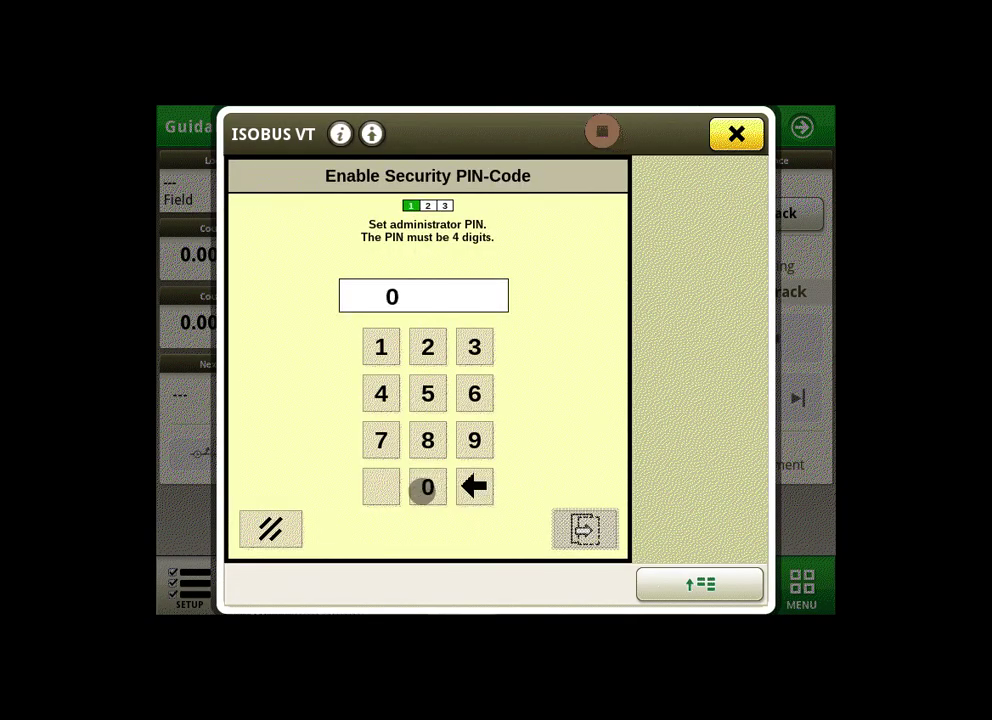
{"action": "left_click", "coordinate": [426, 487]}
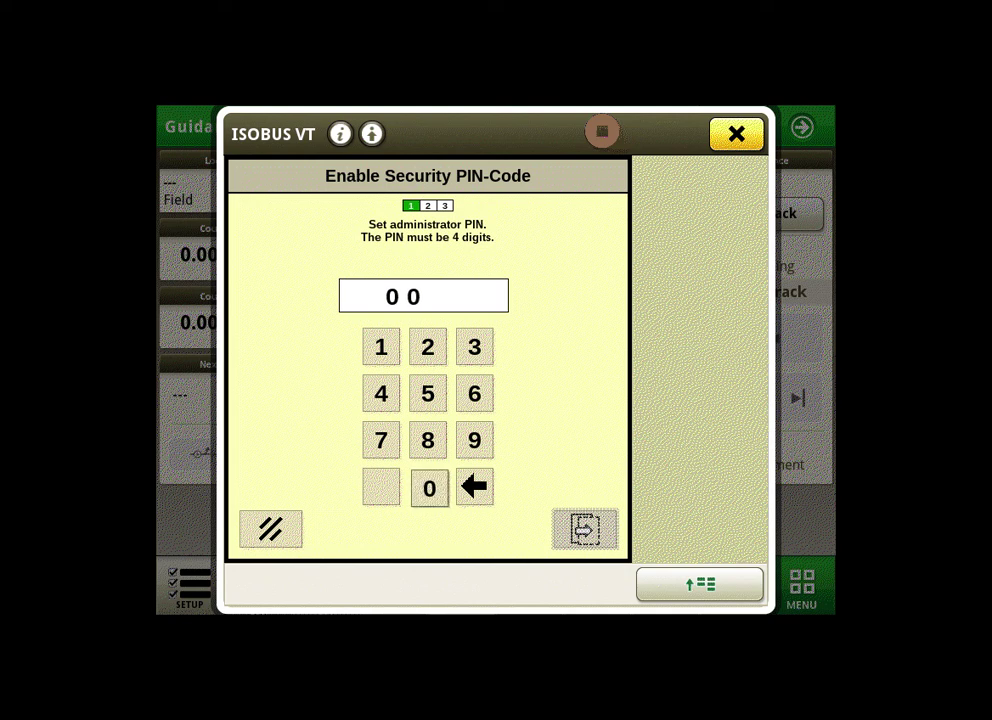
{"action": "left_click", "coordinate": [426, 487]}
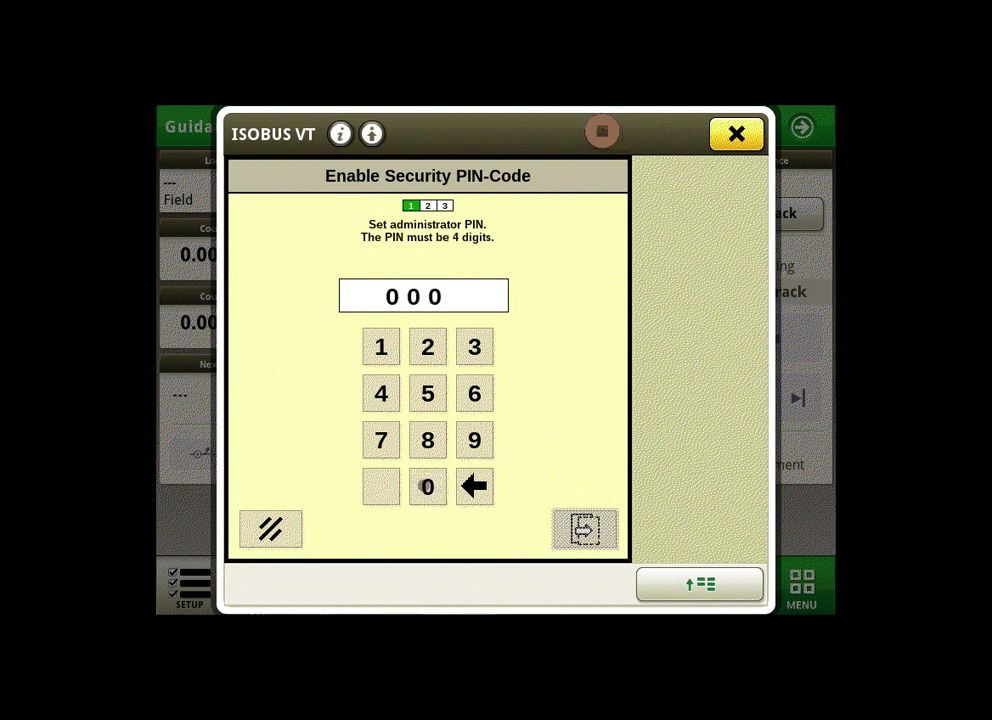
{"action": "left_click", "coordinate": [427, 486]}
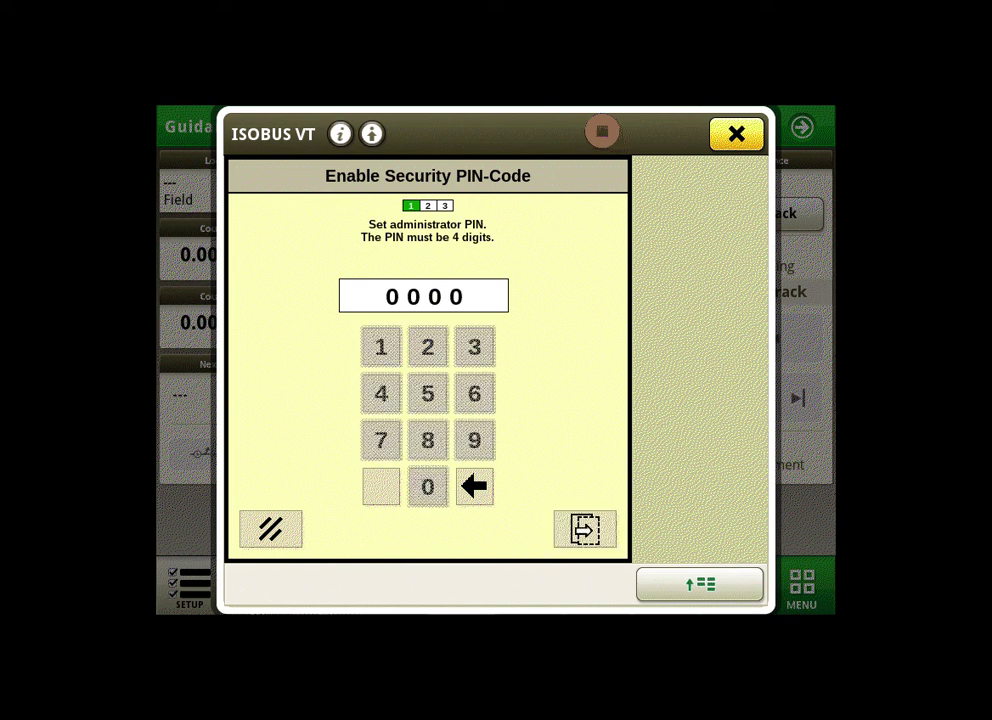
{"action": "left_click", "coordinate": [585, 530]}
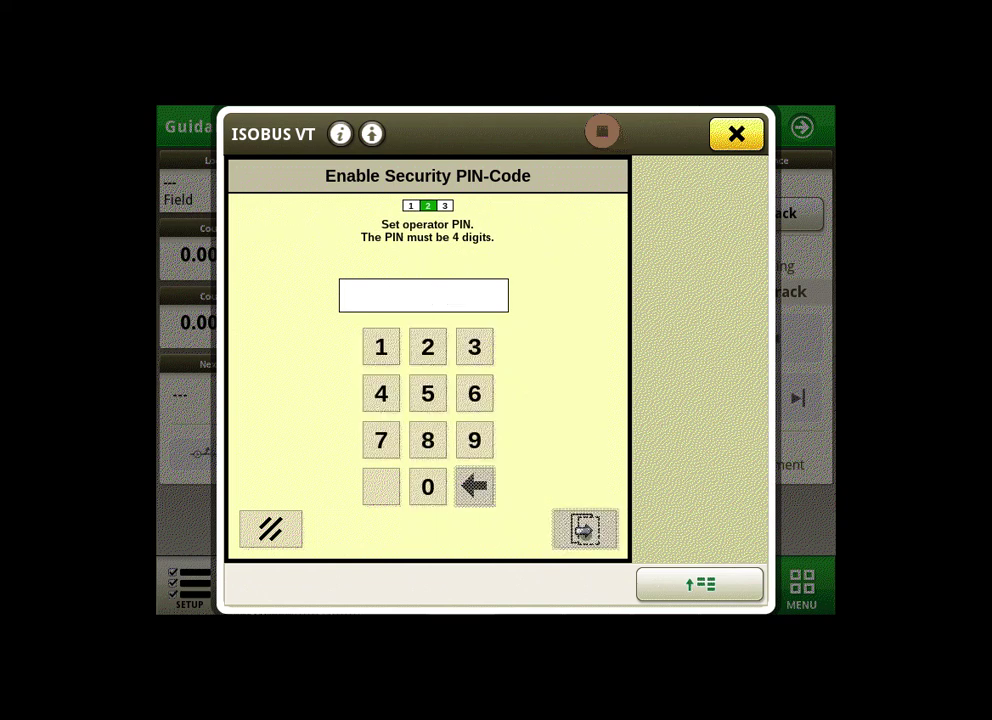
Set the four-digit operator PIN and finish enabling the Security PIN-Code with the PIN expiration left at Never.
{"action": "left_click", "coordinate": [381, 347]}
{"action": "left_click", "coordinate": [381, 347]}
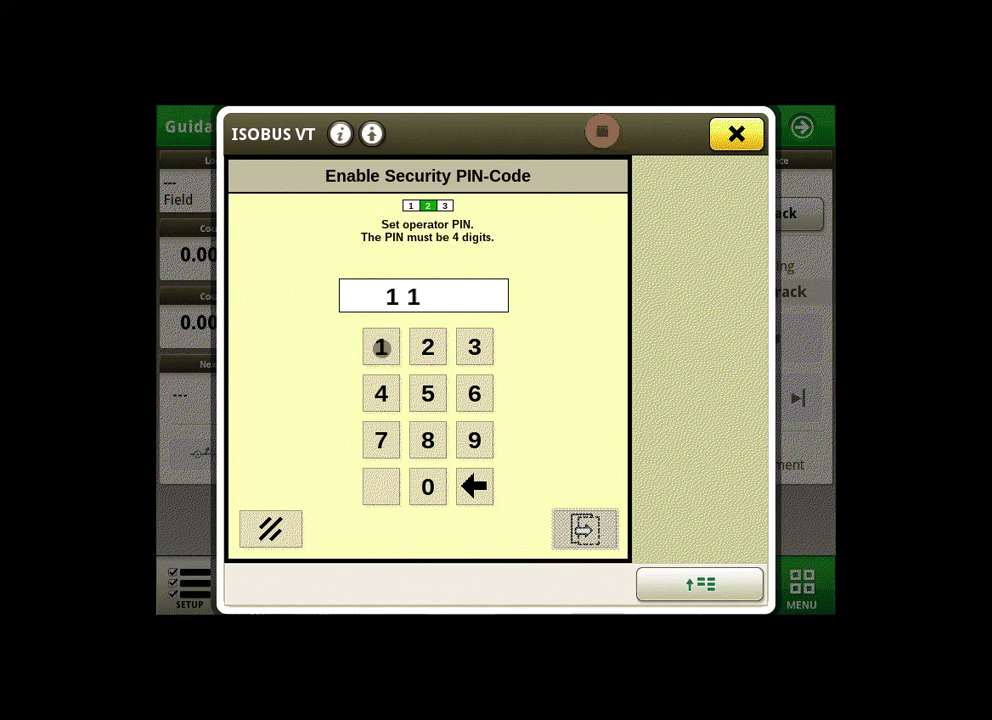
{"action": "left_click", "coordinate": [381, 343]}
{"action": "left_click", "coordinate": [381, 343]}
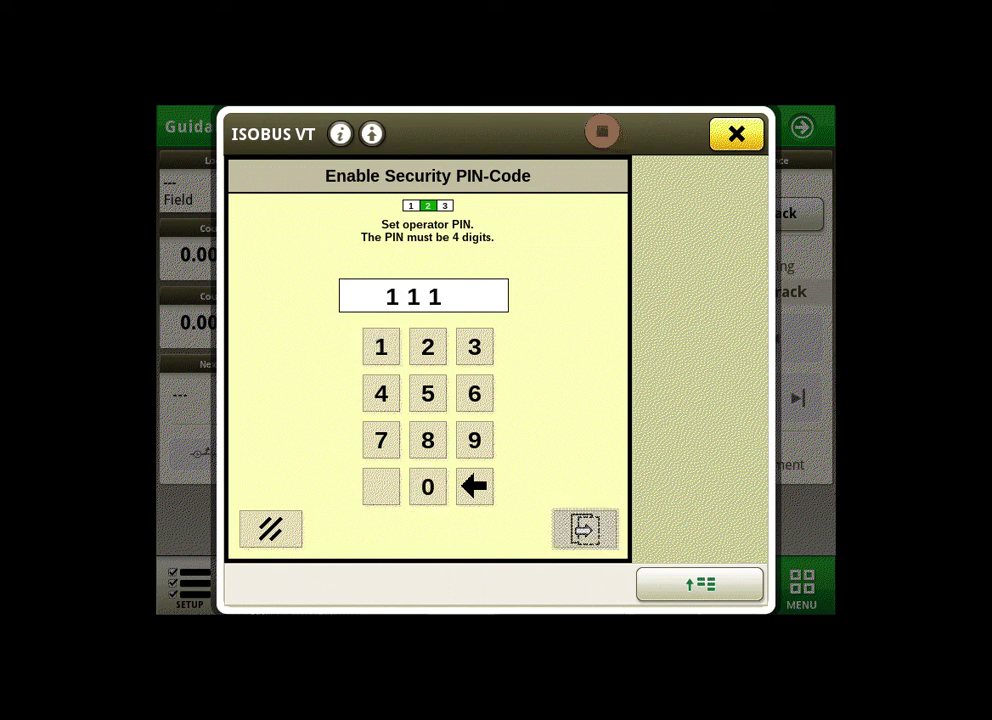
{"action": "left_click", "coordinate": [381, 340]}
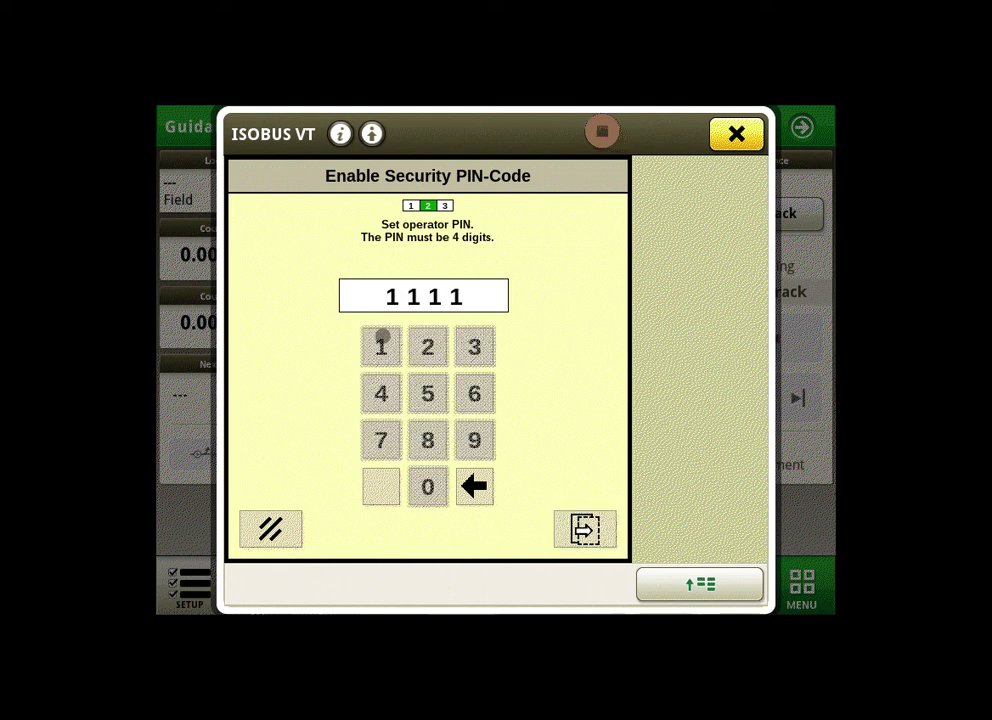
{"action": "left_click", "coordinate": [585, 528]}
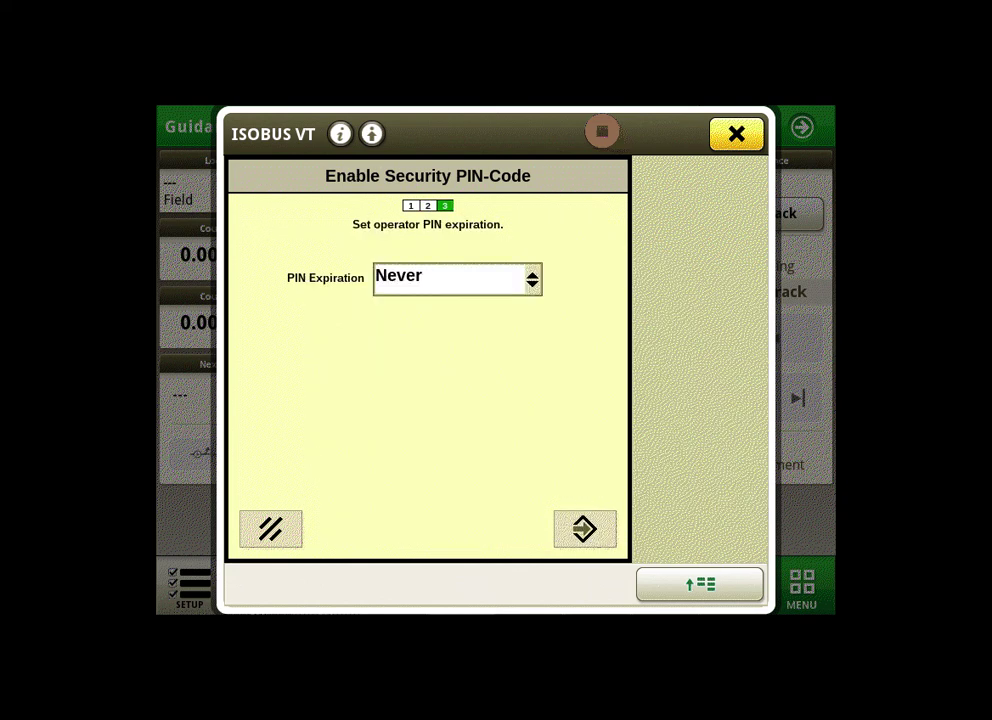
{"action": "left_click", "coordinate": [585, 528]}
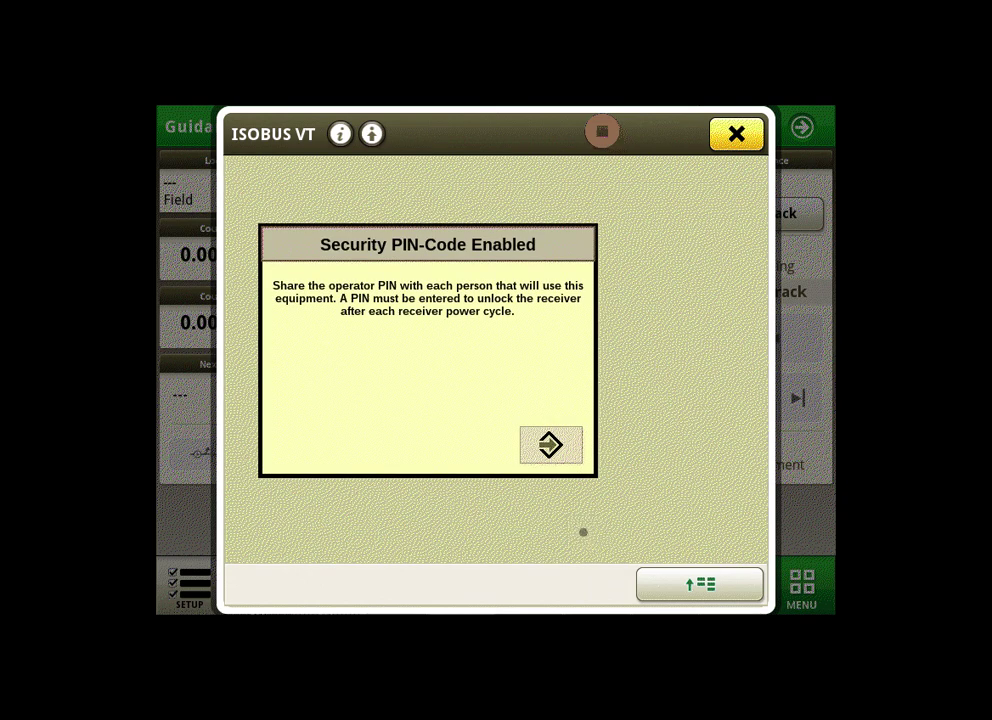
{"action": "left_click", "coordinate": [551, 443]}
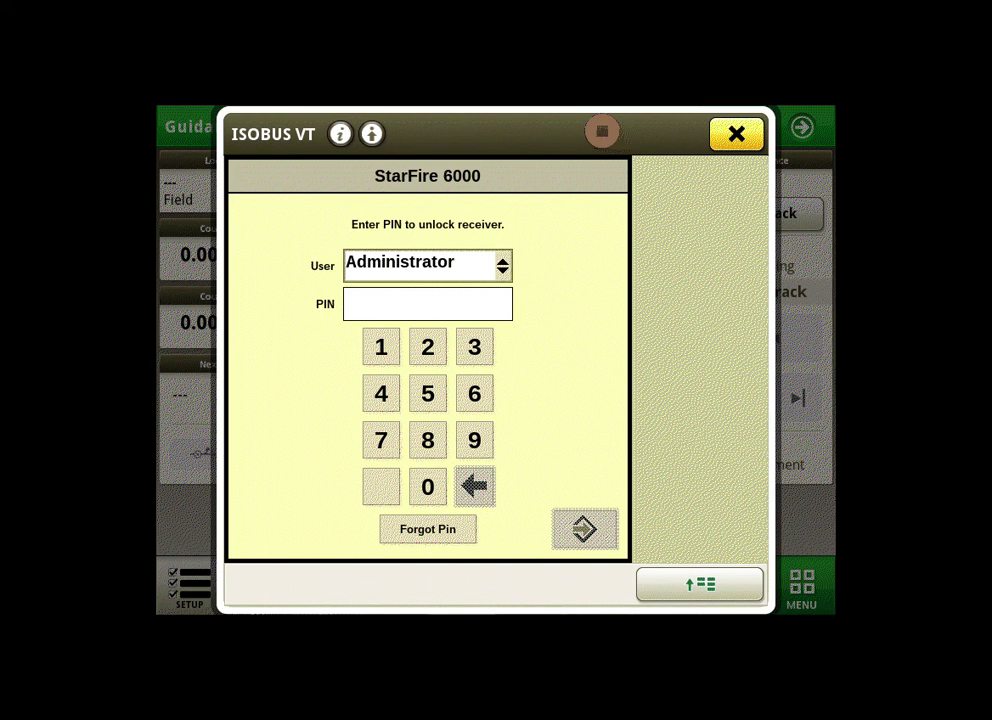
Try to unlock the StarFire 6000 receiver as Administrator with a four-digit PIN other than the administrator PIN.
{"action": "left_click", "coordinate": [380, 347]}
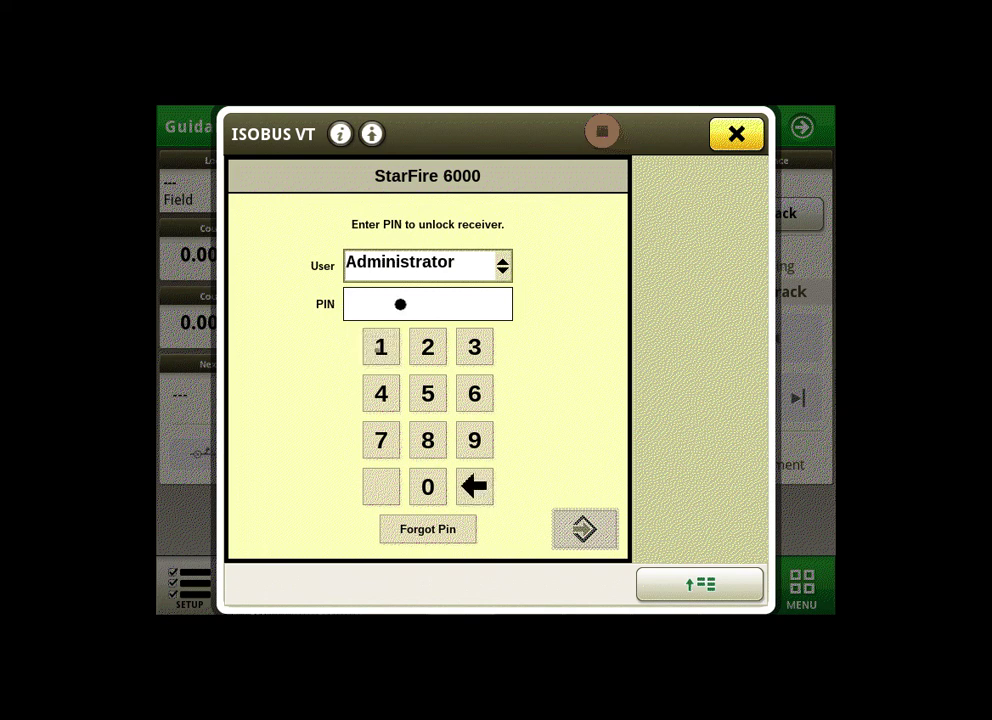
{"action": "left_click", "coordinate": [418, 345]}
{"action": "left_click", "coordinate": [468, 347]}
{"action": "left_click", "coordinate": [381, 394]}
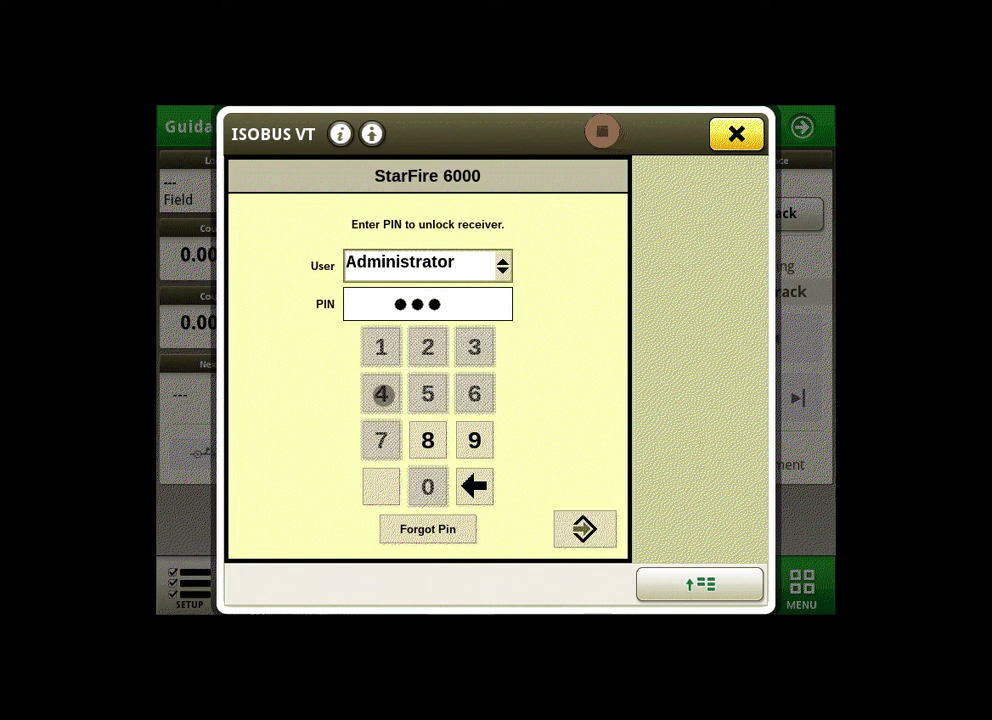
{"action": "left_click", "coordinate": [584, 529]}
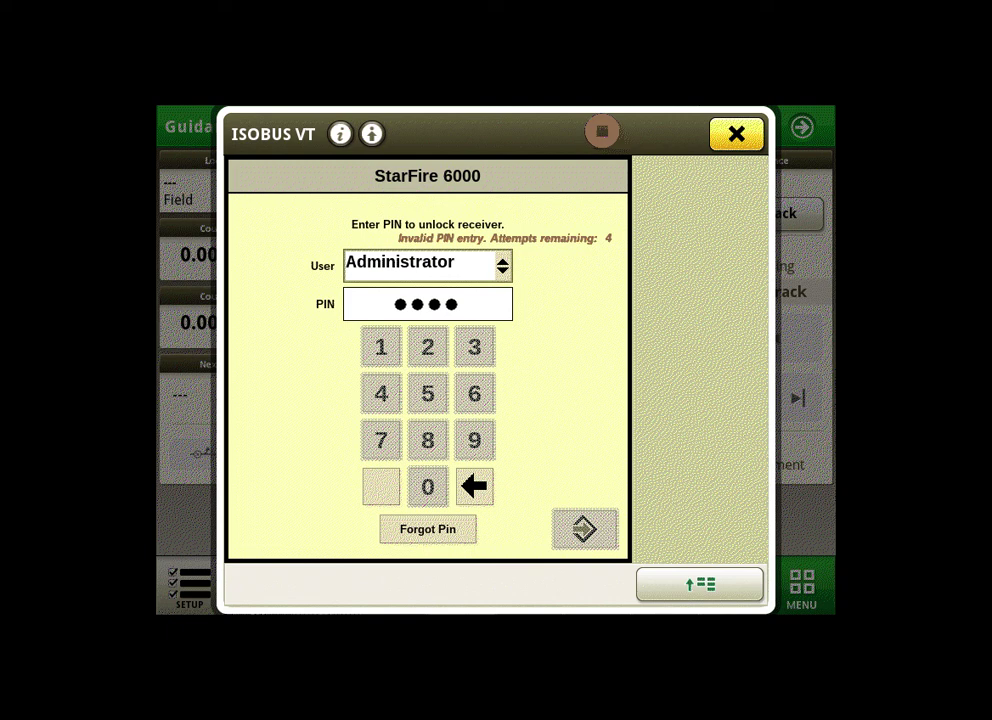
Enter the administrator PIN and submit it to unlock the StarFire 6000 receiver.
{"action": "left_click", "coordinate": [417, 488]}
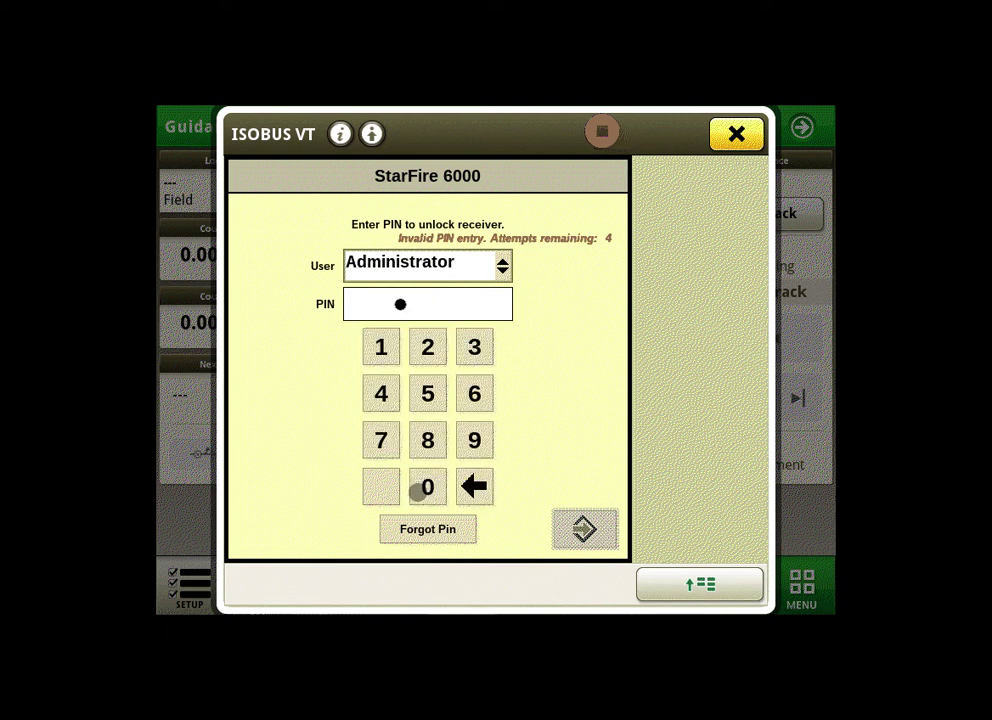
{"action": "left_click", "coordinate": [428, 488]}
{"action": "left_click", "coordinate": [424, 492]}
{"action": "left_click", "coordinate": [426, 487]}
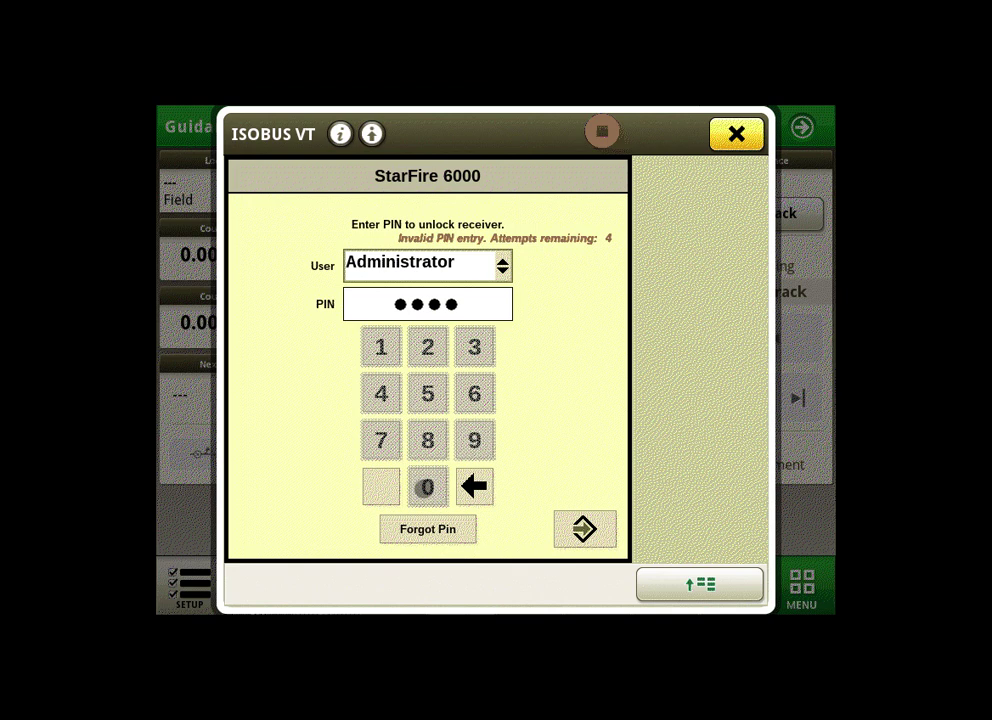
{"action": "left_click", "coordinate": [578, 530]}
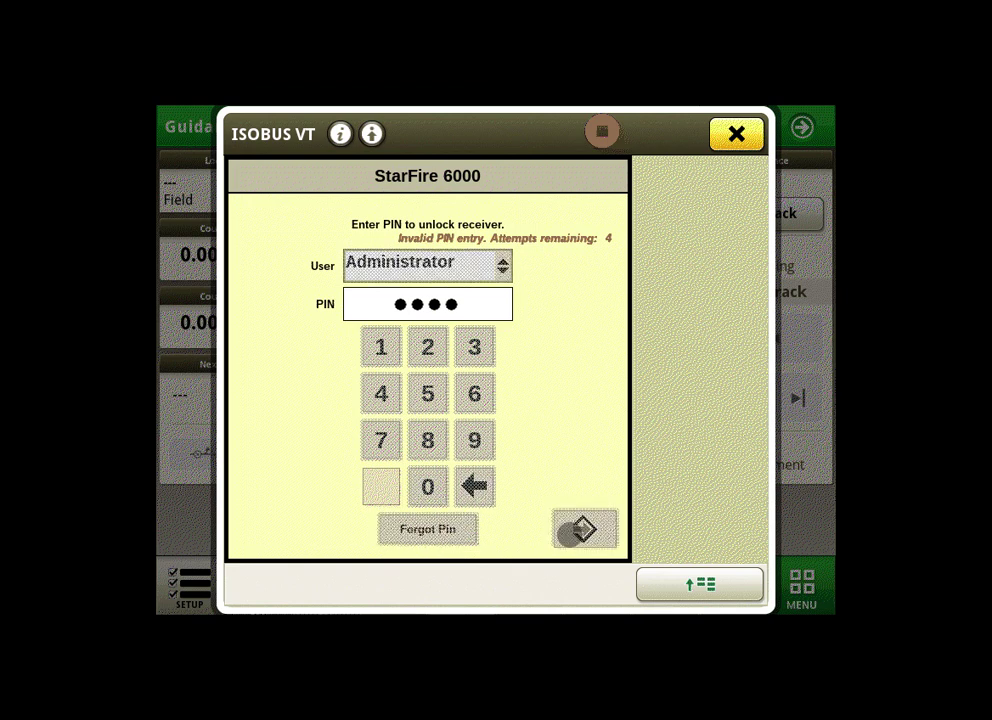
Disable the receiver's Security PIN-Code by authorizing with the four-digit administrator PIN, and delete all PIN settings.
{"action": "left_click", "coordinate": [664, 258]}
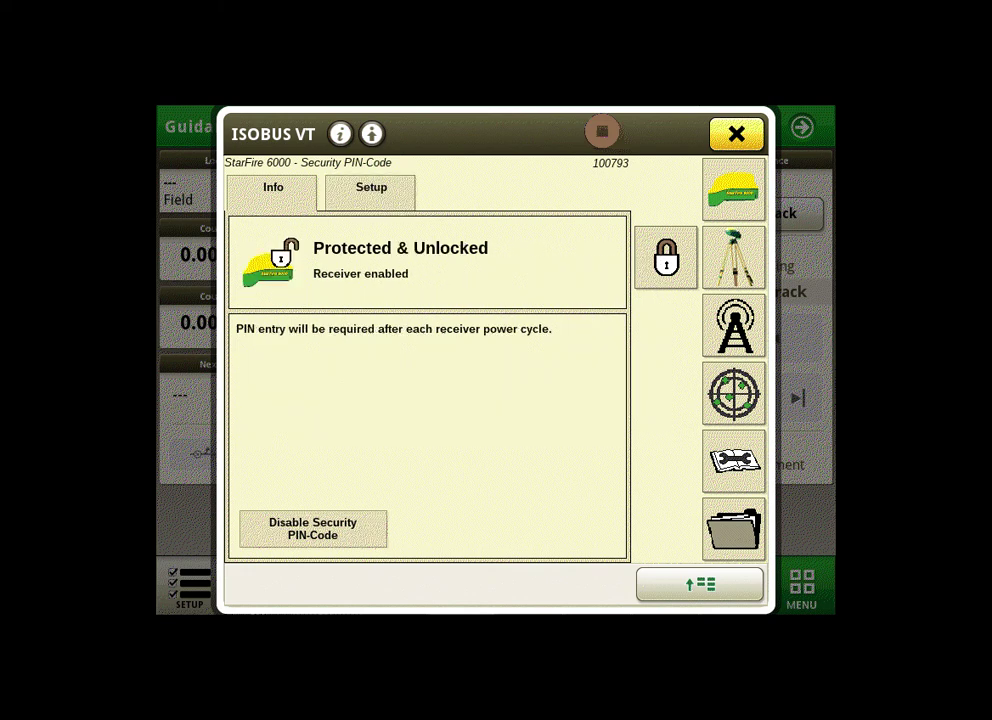
{"action": "left_click", "coordinate": [343, 530]}
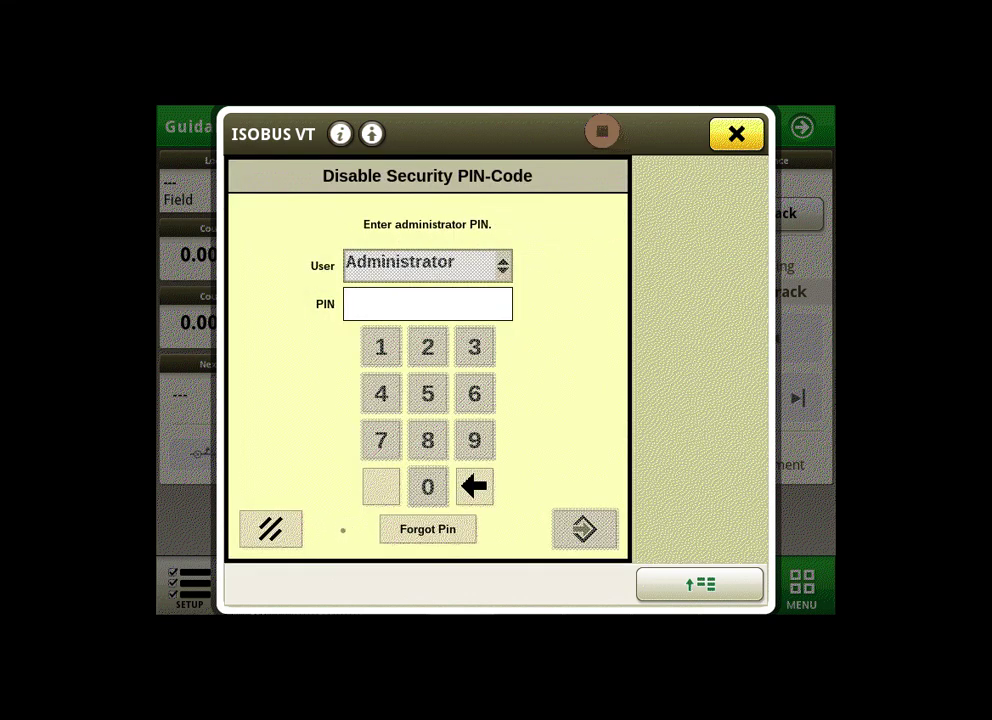
{"action": "left_click", "coordinate": [422, 488]}
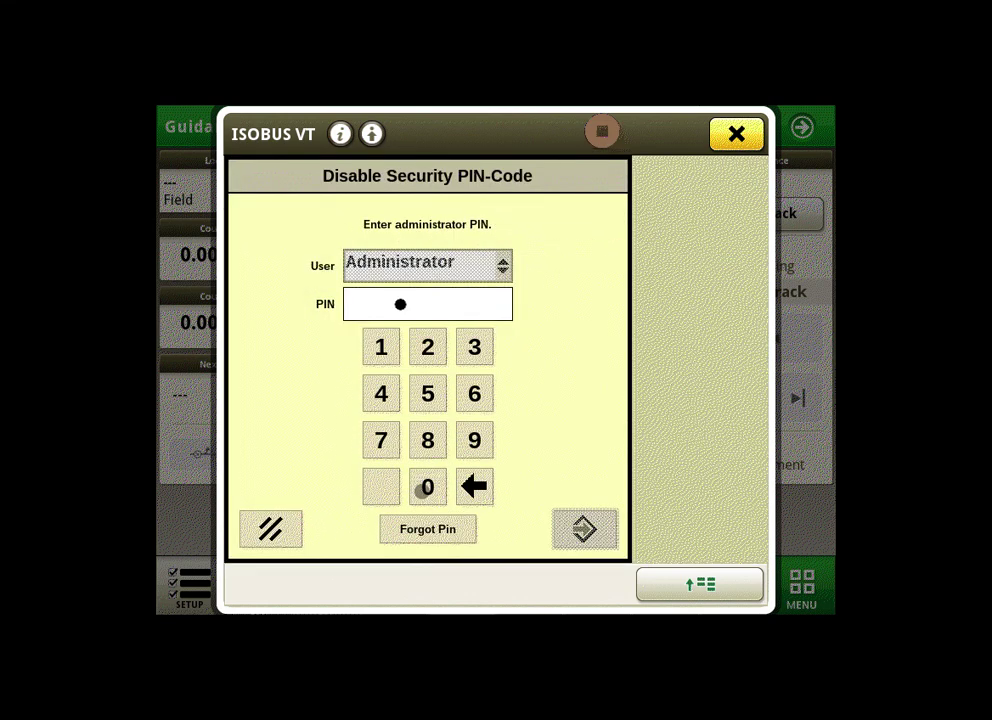
{"action": "left_click", "coordinate": [427, 487]}
{"action": "left_click", "coordinate": [427, 487]}
{"action": "left_click", "coordinate": [427, 487]}
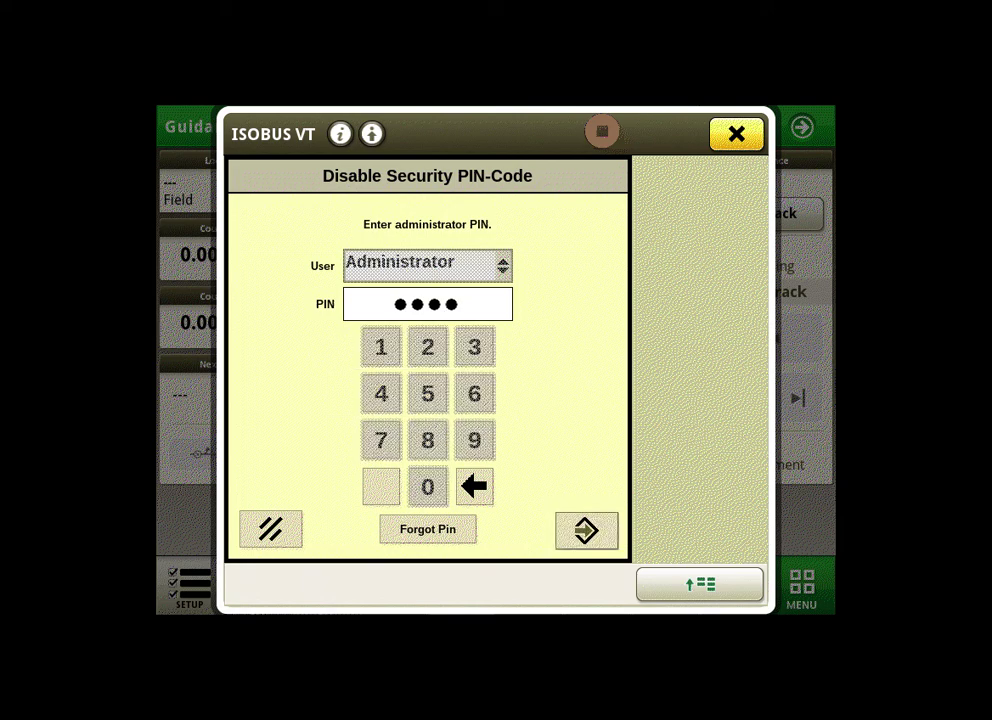
{"action": "left_click", "coordinate": [584, 530]}
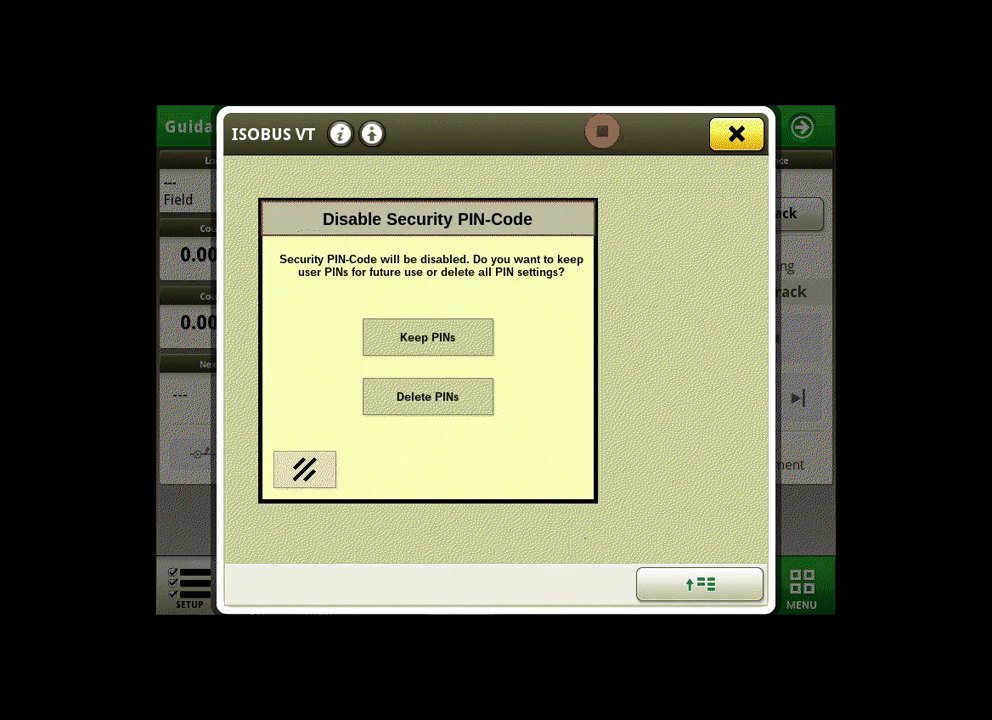
{"action": "left_click", "coordinate": [454, 400]}
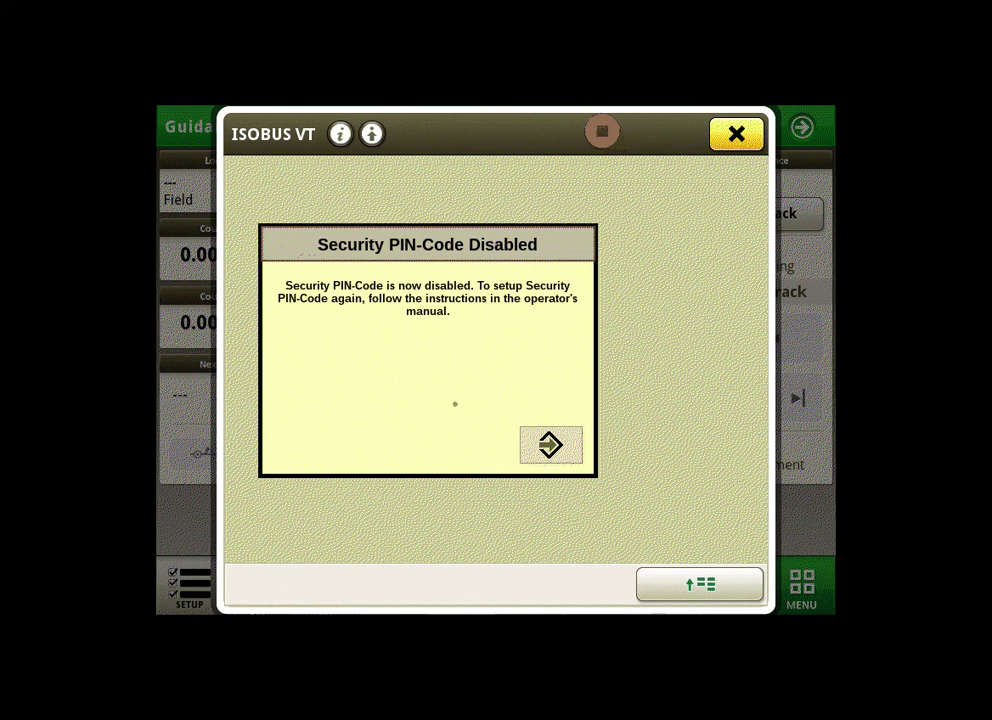
{"action": "left_click", "coordinate": [550, 445]}
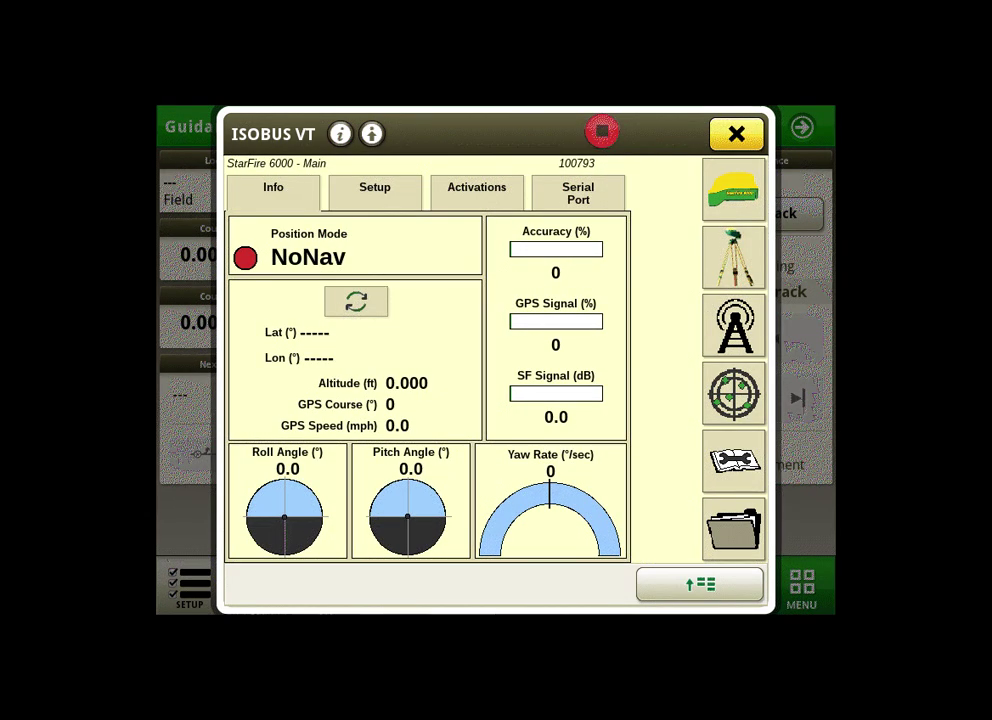
Look through the available Hours On After Shutdown options in the StarFire 6000 main setup without changing the setting.
{"action": "left_click", "coordinate": [383, 187]}
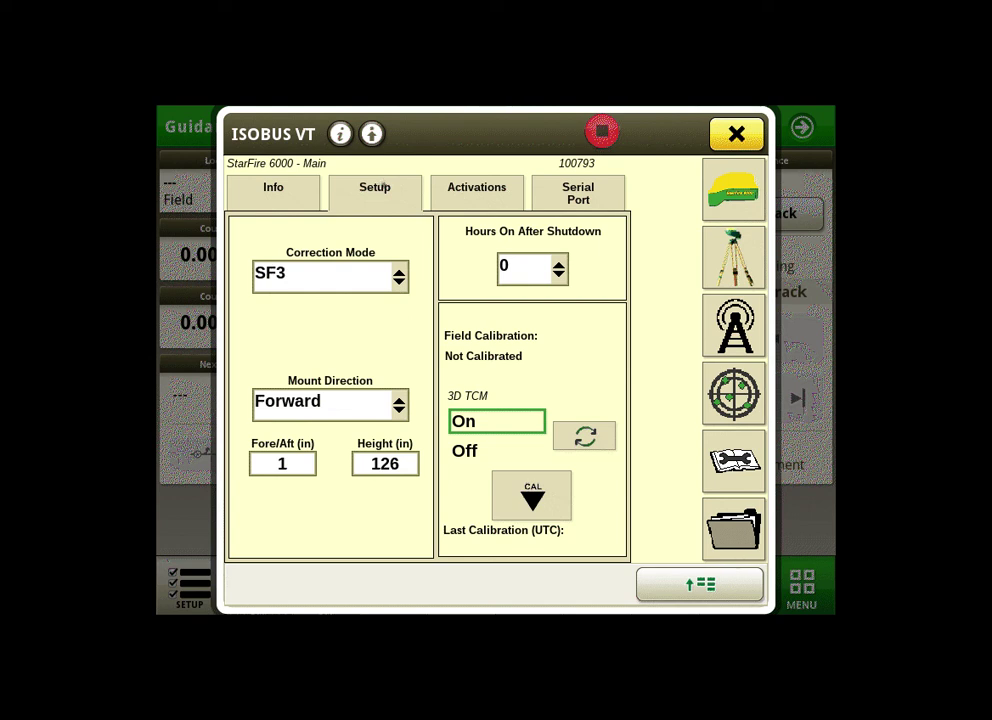
{"action": "left_click", "coordinate": [548, 270]}
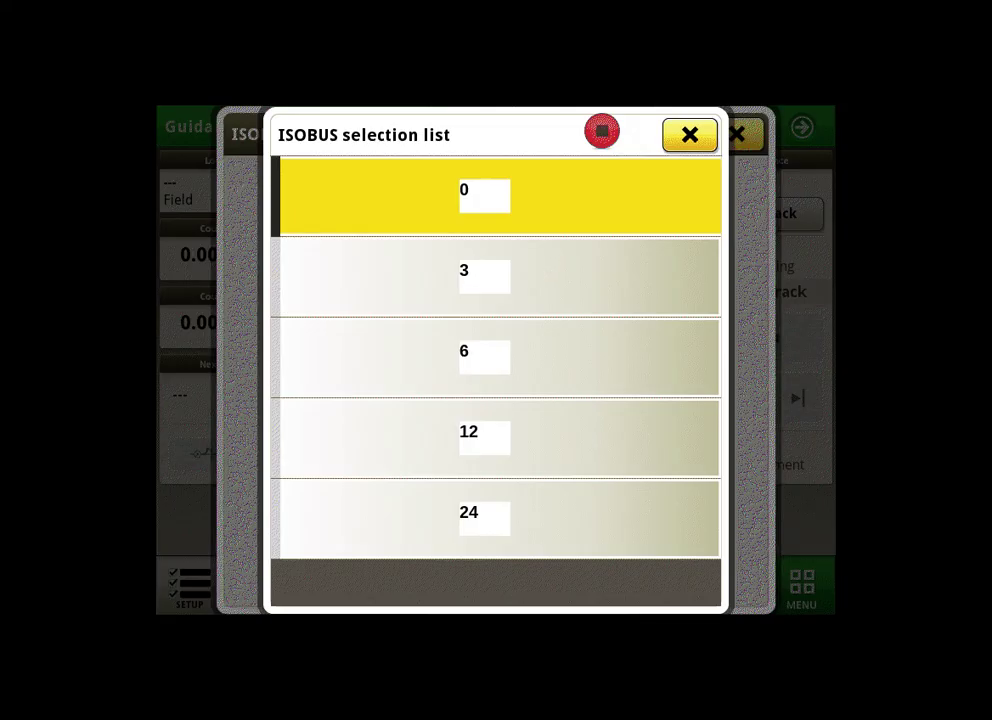
{"action": "left_click", "coordinate": [689, 131]}
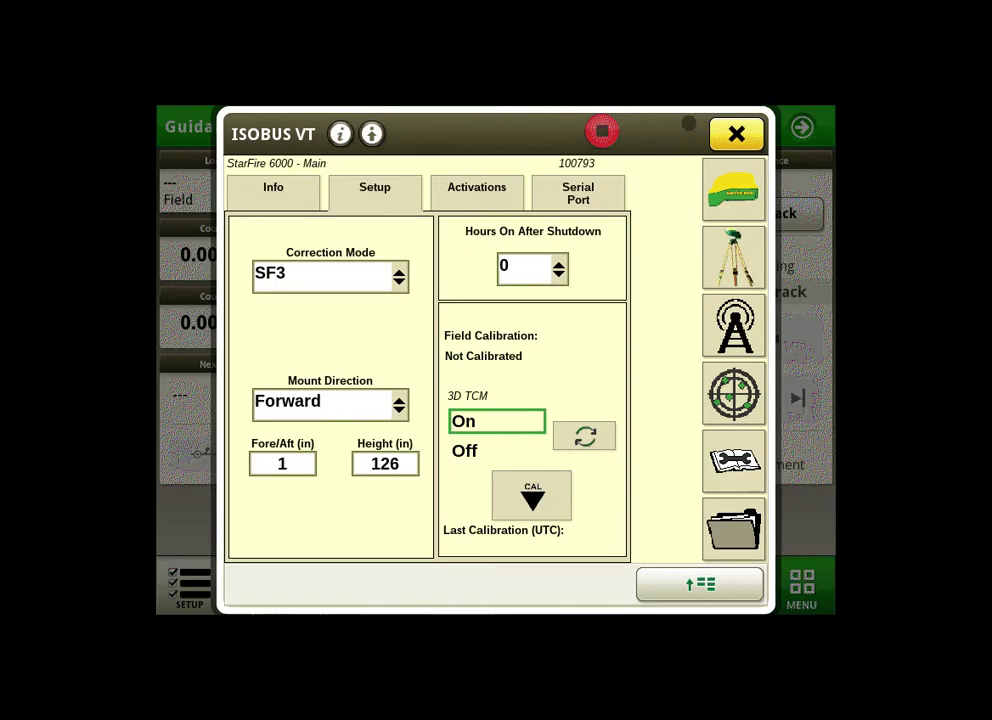